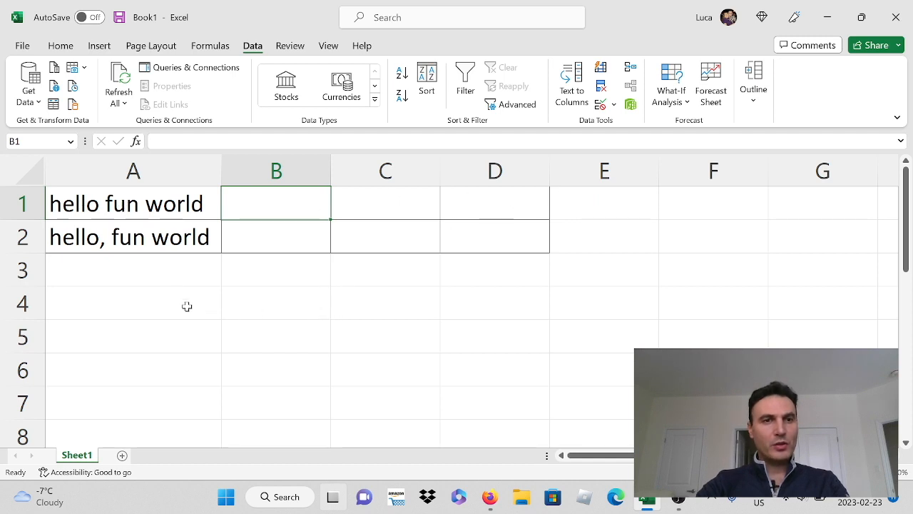
Step: Split the delimited text in A1:A2 at spaces into separate columns starting at A1, replacing the existing data
left_click_drag(120, 205, 120, 244)
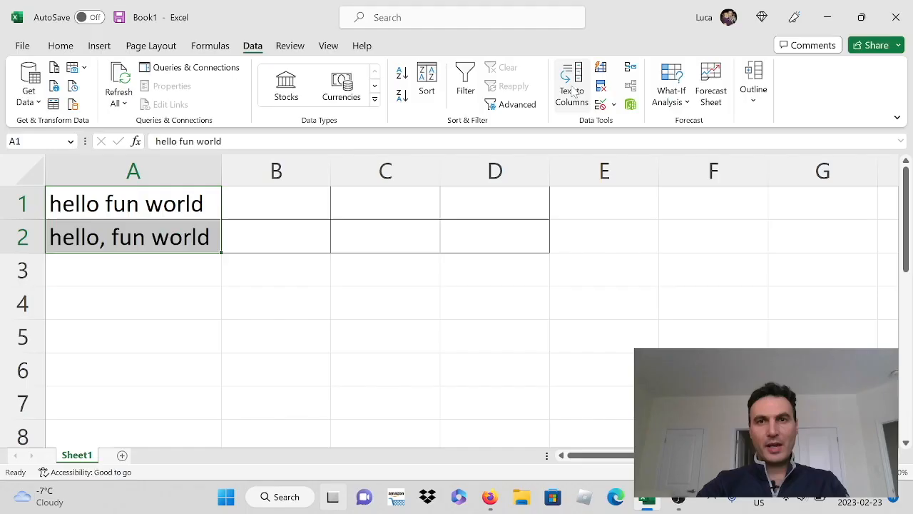
left_click(797, 126)
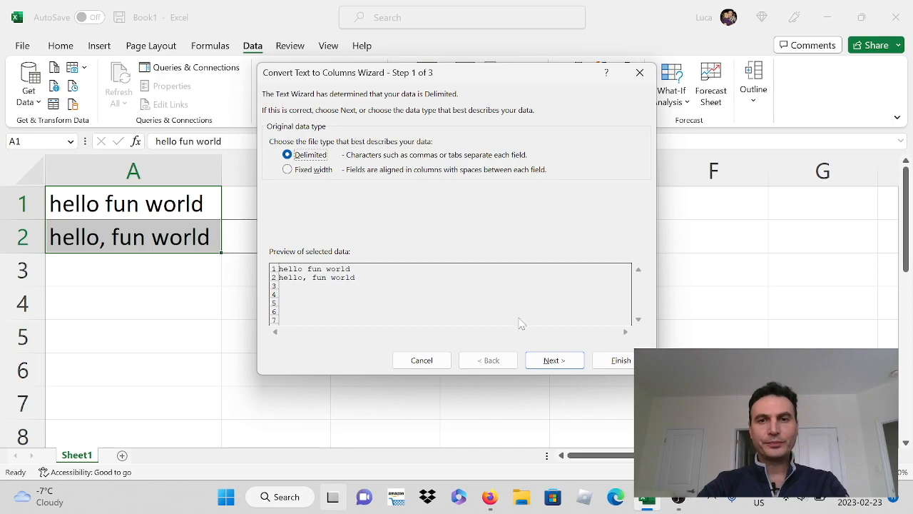
left_click(559, 364)
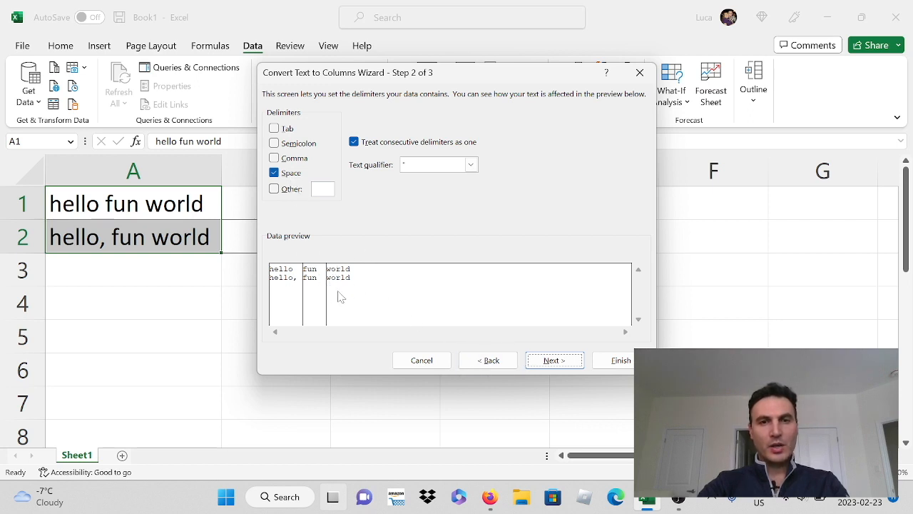
left_click(555, 360)
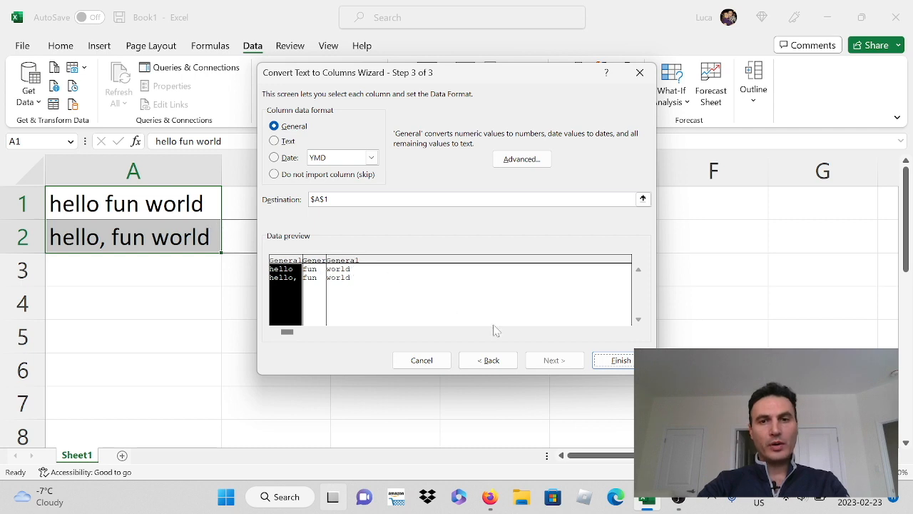
left_click(621, 360)
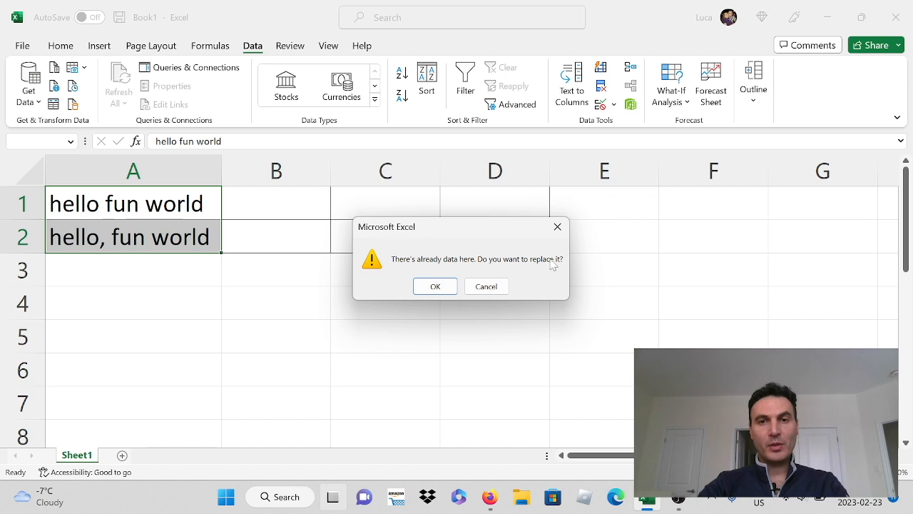
left_click(435, 286)
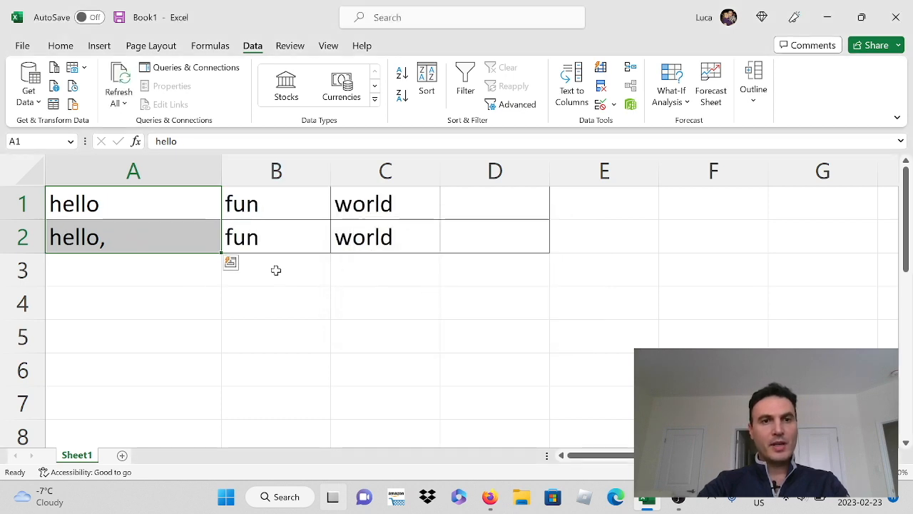
Step: Undo the in-place split of the column A text
left_click(129, 277)
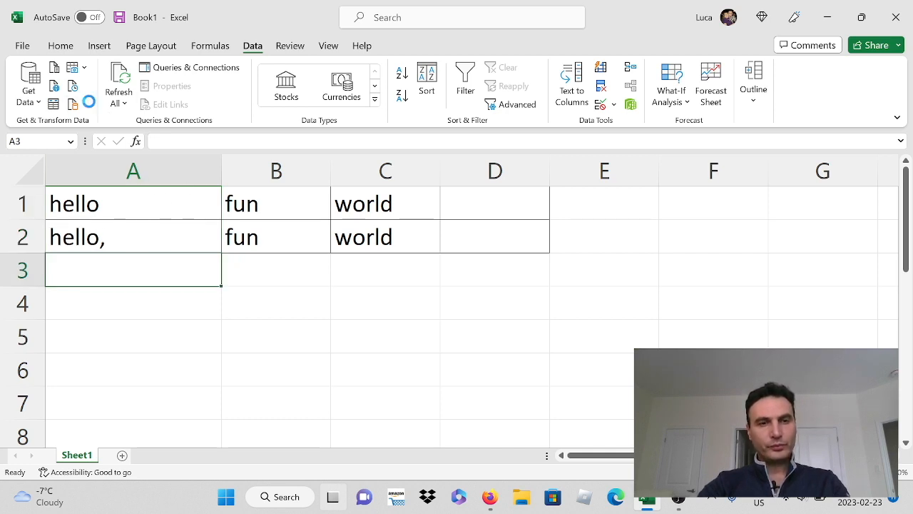
key("ctrl+z")
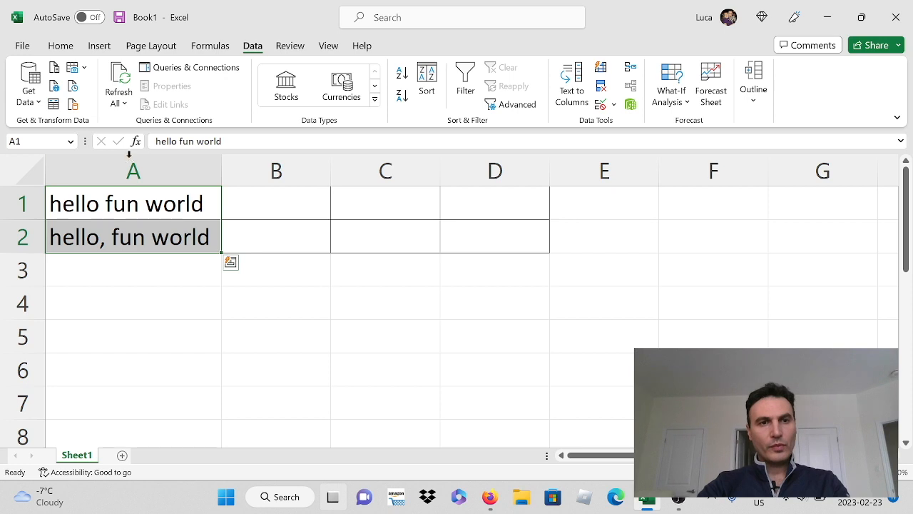
Step: Split the text in A1:A2 at spaces with B1:B2 as the destination, accepting the replacement of existing data
left_click(575, 83)
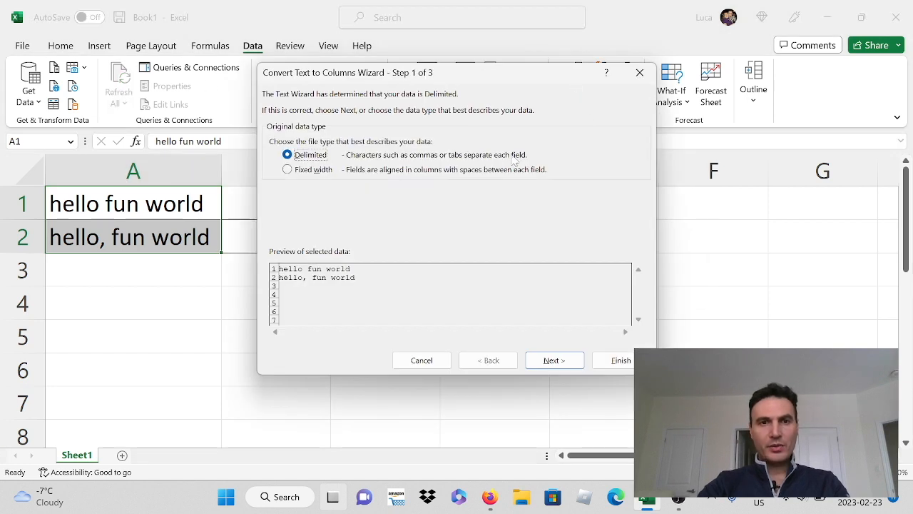
left_click(550, 358)
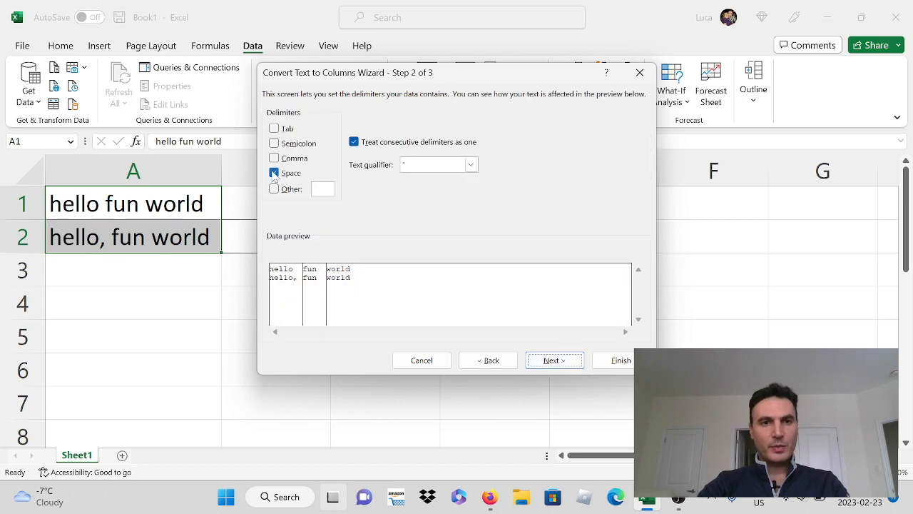
left_click(551, 361)
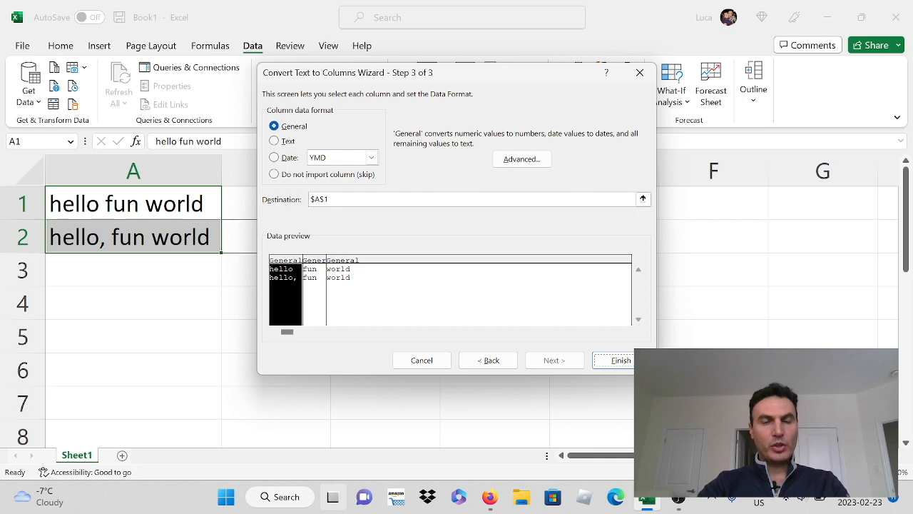
left_click(643, 199)
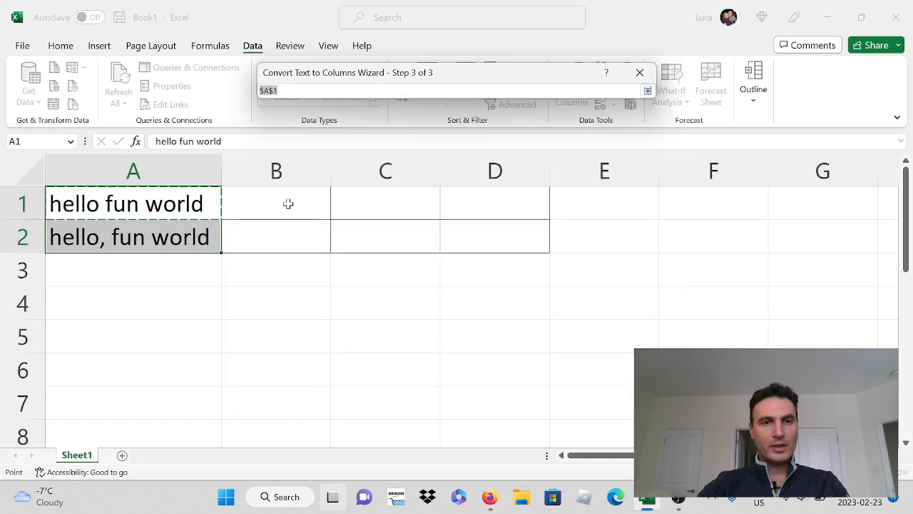
left_click_drag(286, 201, 288, 230)
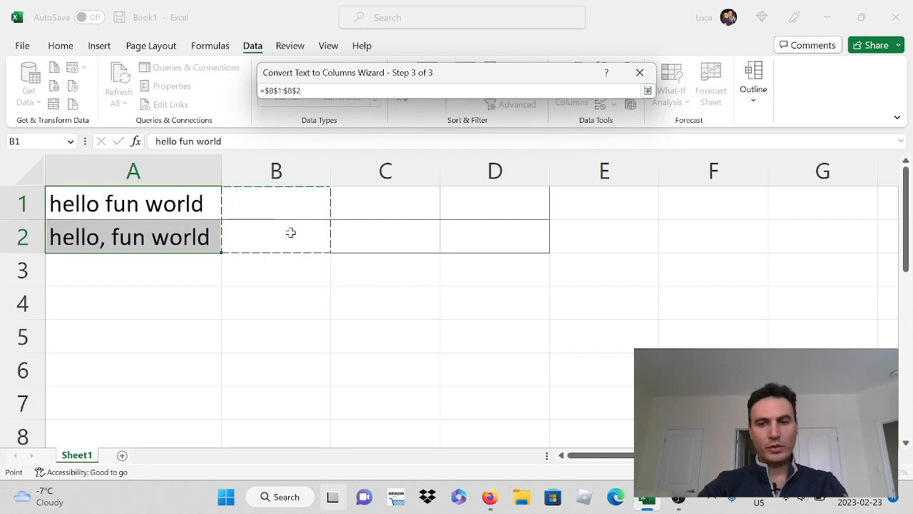
key("Return")
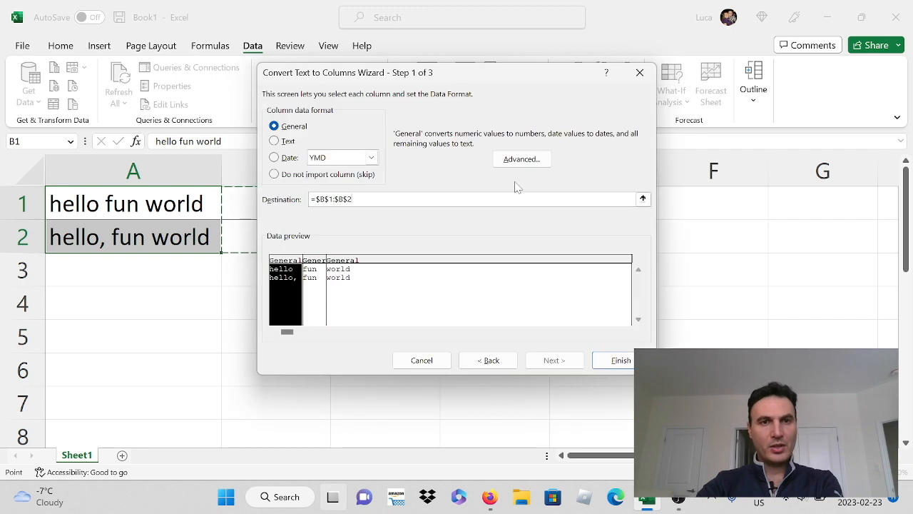
left_click(616, 361)
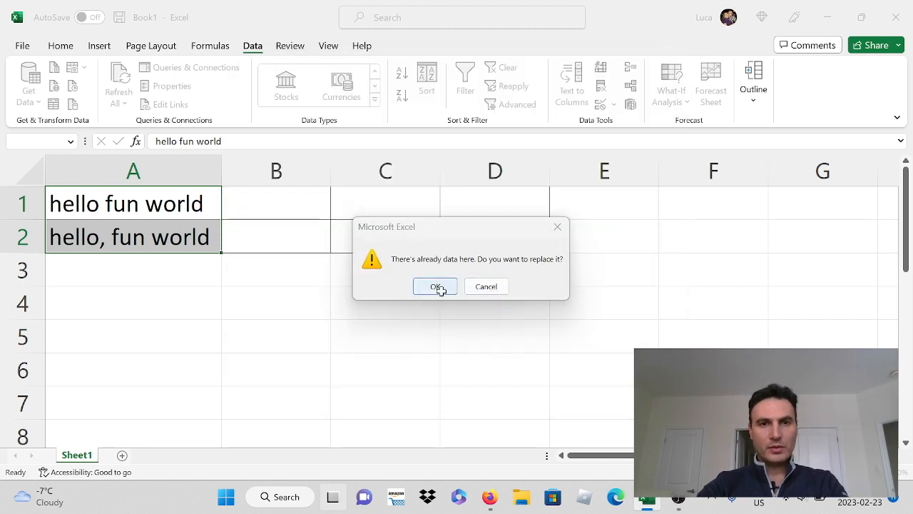
left_click(438, 287)
left_click(377, 296)
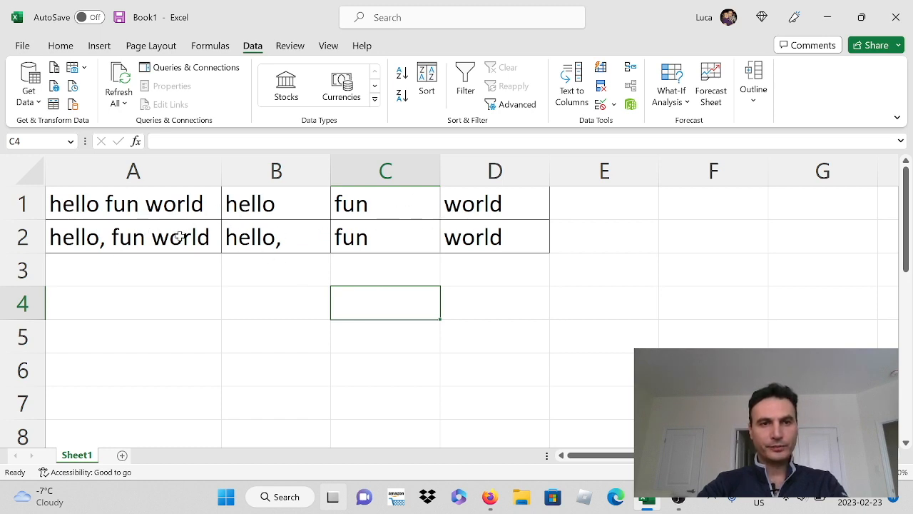
Step: Clear the split words from B1:D2
left_click_drag(254, 206, 450, 245)
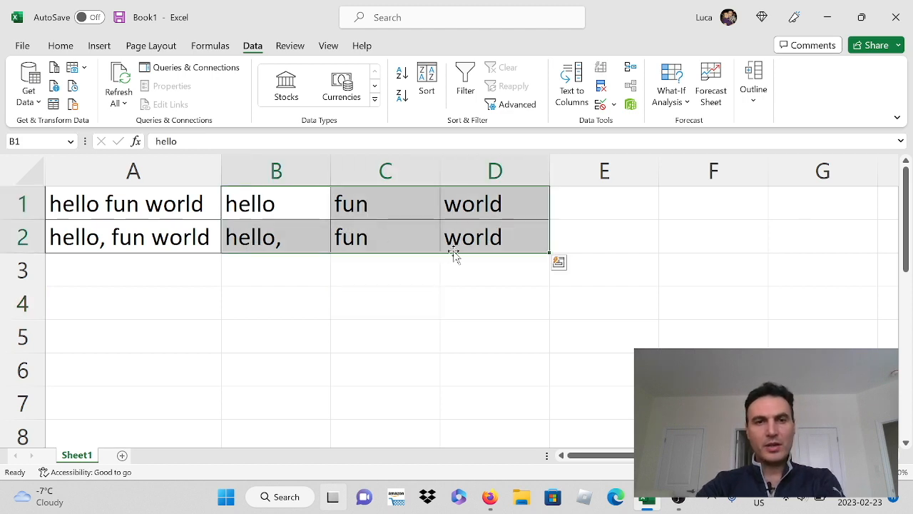
key("Delete")
left_click(149, 292)
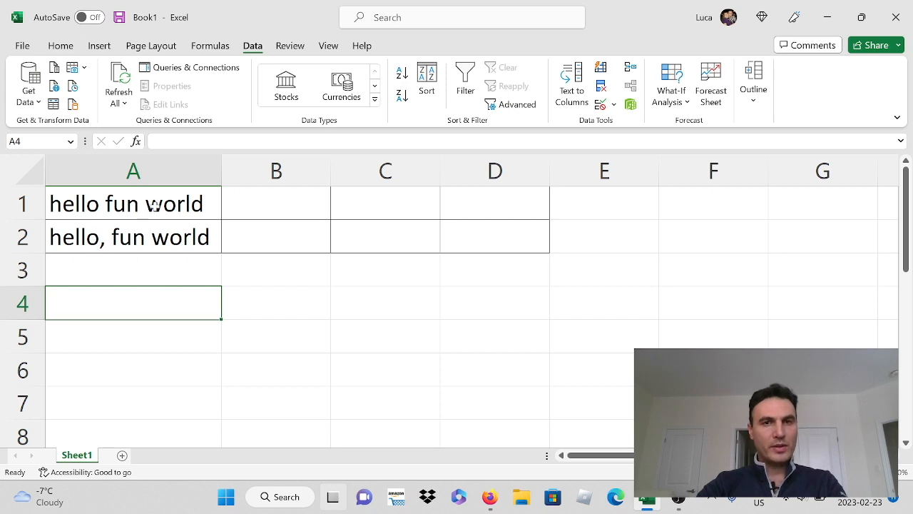
Step: Set up a delimited Text to Columns conversion of A1:A2 with both comma and space as delimiters
left_click_drag(157, 203, 157, 230)
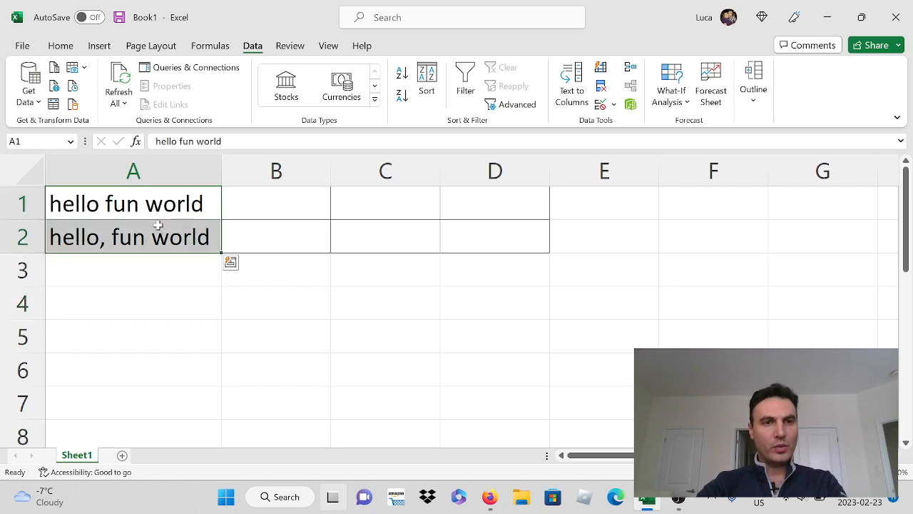
left_click(578, 93)
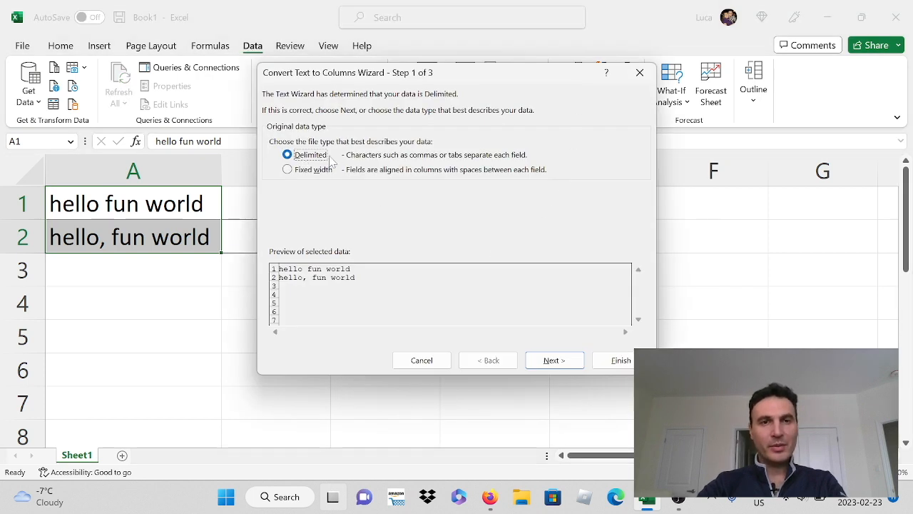
left_click(558, 361)
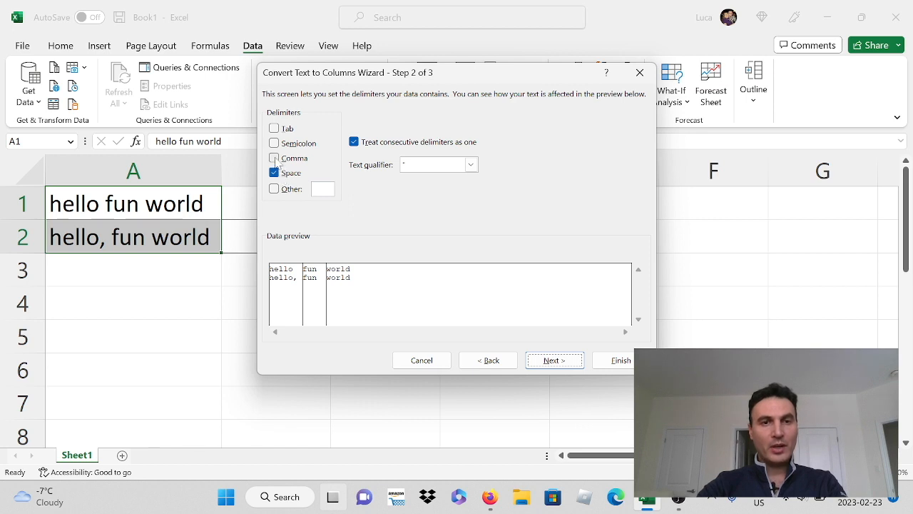
left_click(275, 158)
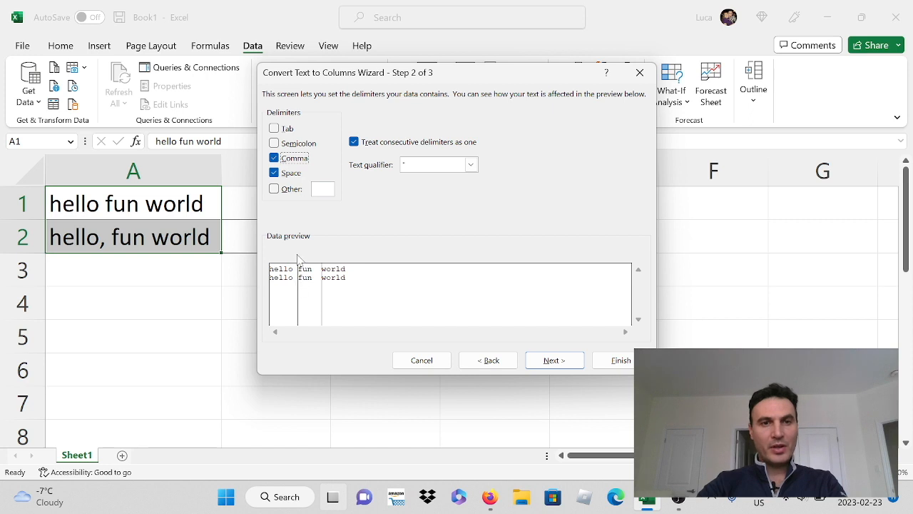
Step: Preview the split with only comma and with only space as the delimiter, ending with both enabled again
left_click(275, 178)
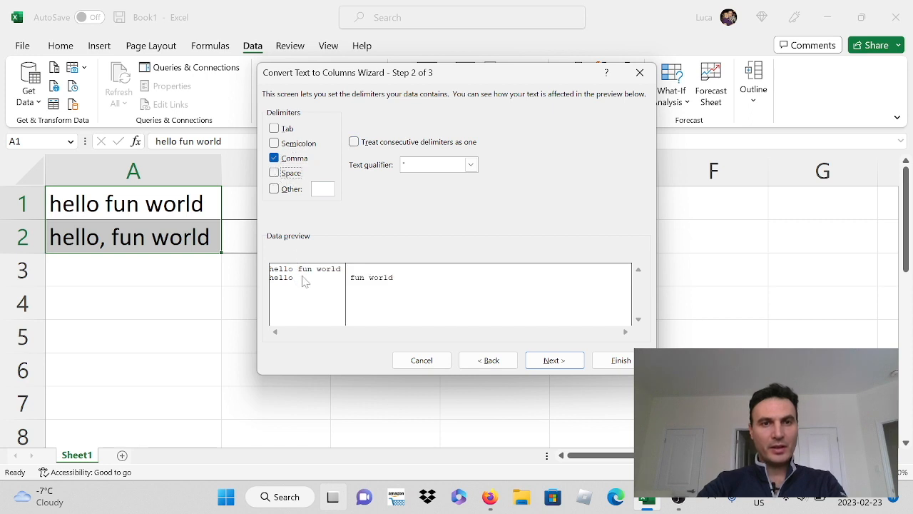
left_click(276, 176)
left_click(274, 158)
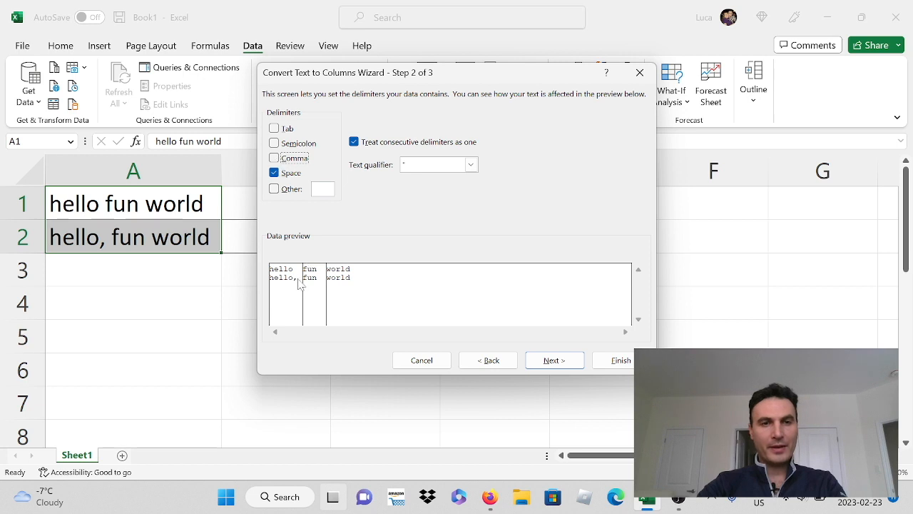
left_click(275, 158)
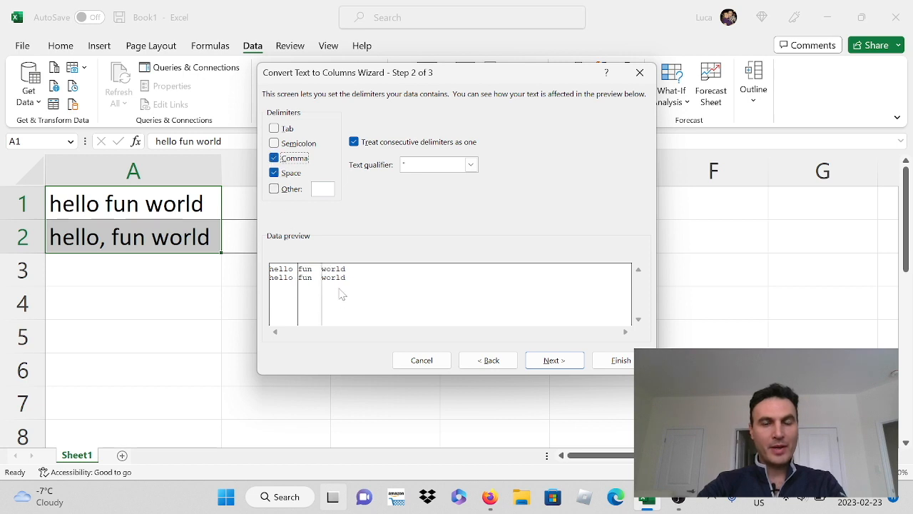
Step: Complete the comma-and-space split in General format with destination A1, replacing the existing data
left_click(553, 362)
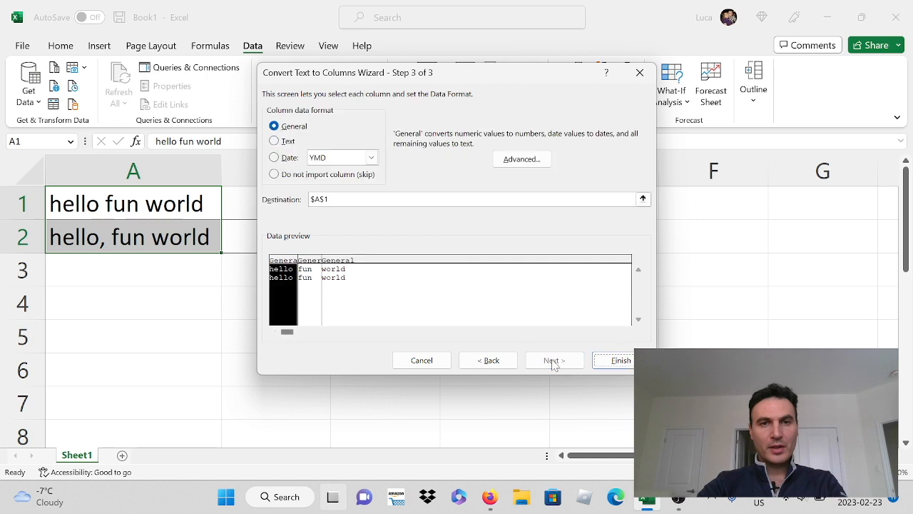
left_click(618, 361)
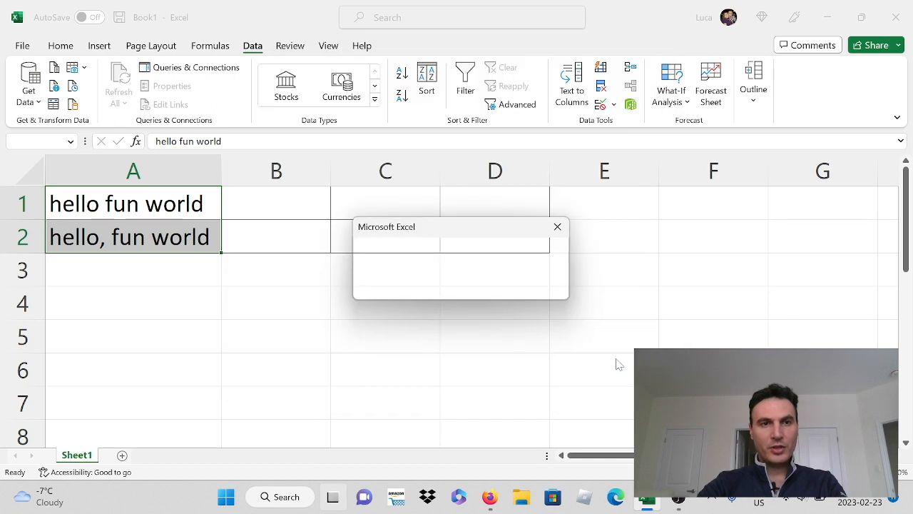
left_click(426, 289)
left_click(107, 293)
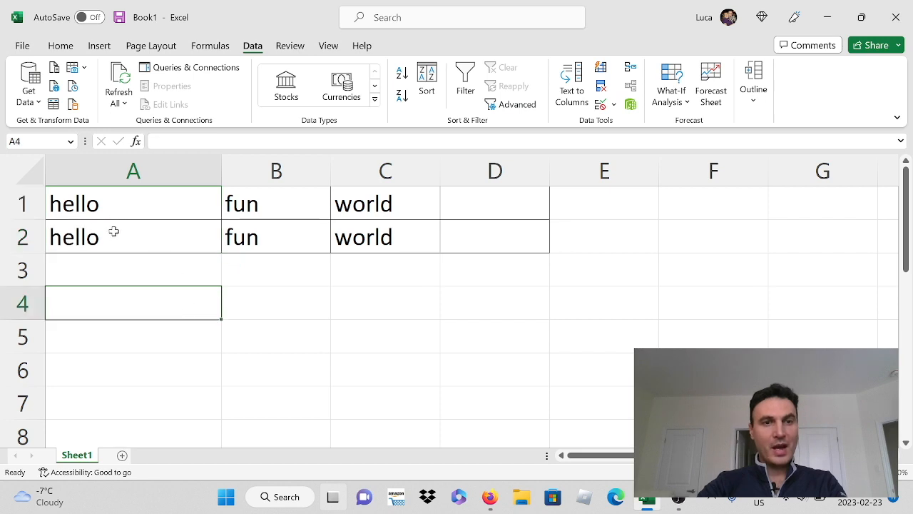